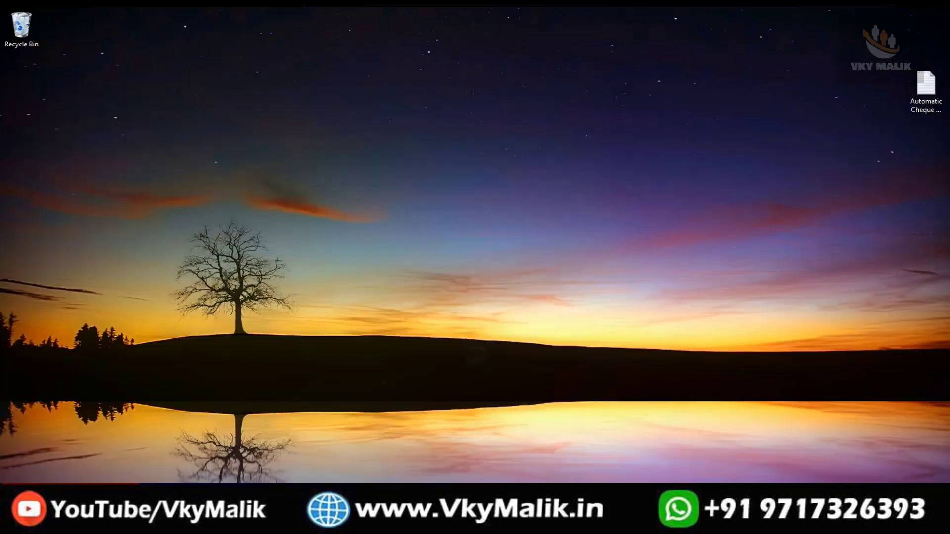
# Copy the full path of the desktop file Automatic Cheque Number Generation.txt from its security properties
pyautogui.click(925, 86)
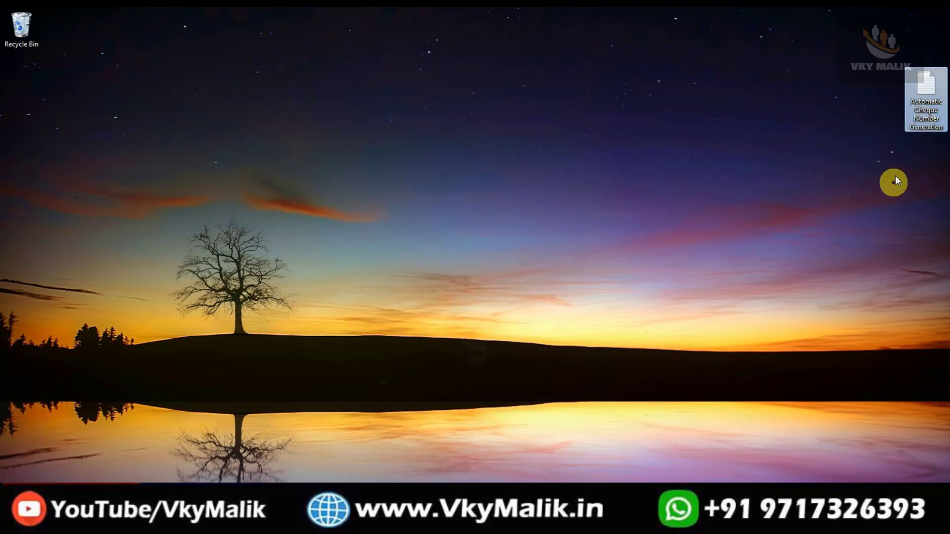
pyautogui.rightClick(928, 97)
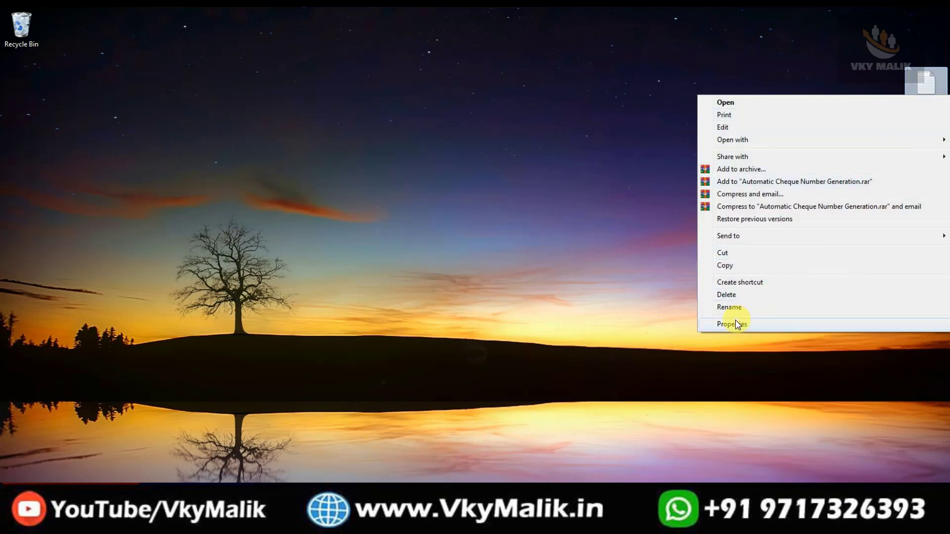
pyautogui.click(732, 323)
pyautogui.click(789, 122)
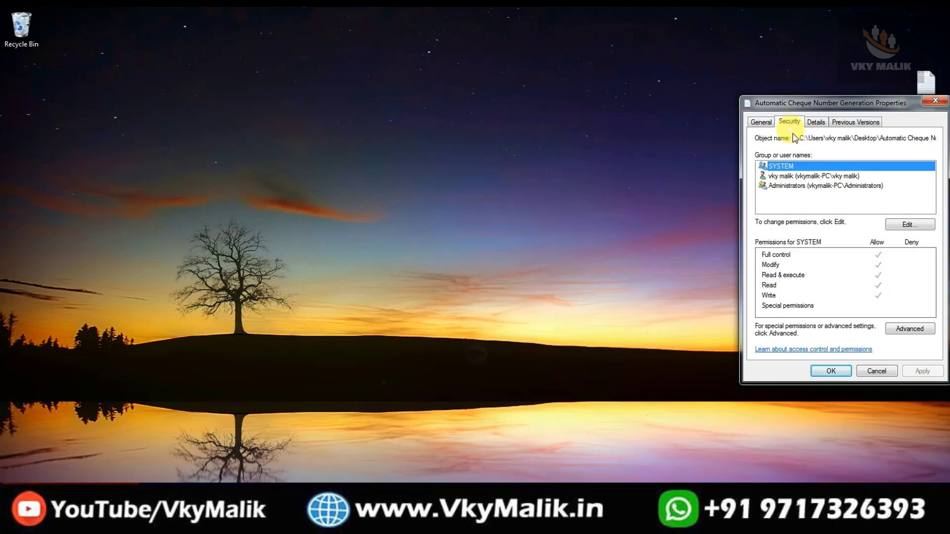
pyautogui.moveTo(802, 139); pyautogui.dragTo(934, 139)
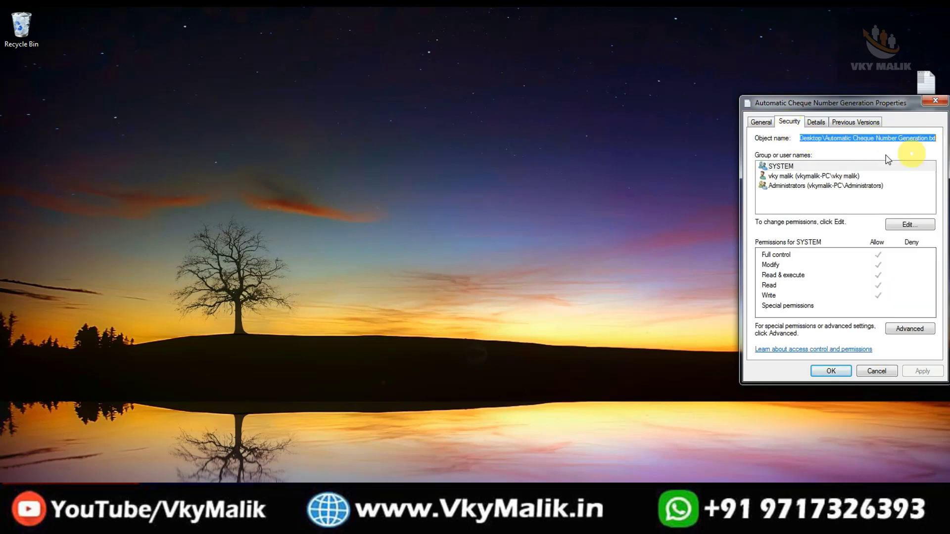
pyautogui.rightClick(844, 140)
pyautogui.click(831, 176)
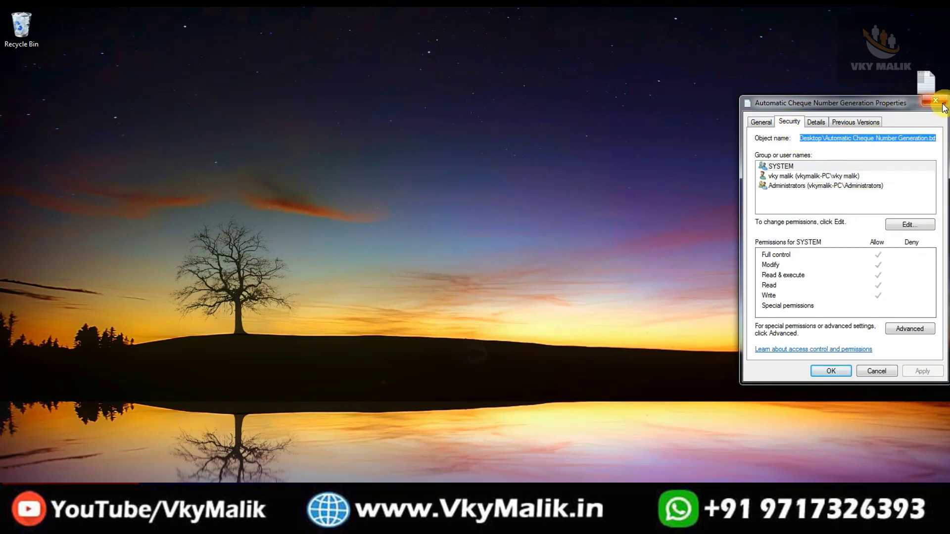
pyautogui.click(935, 100)
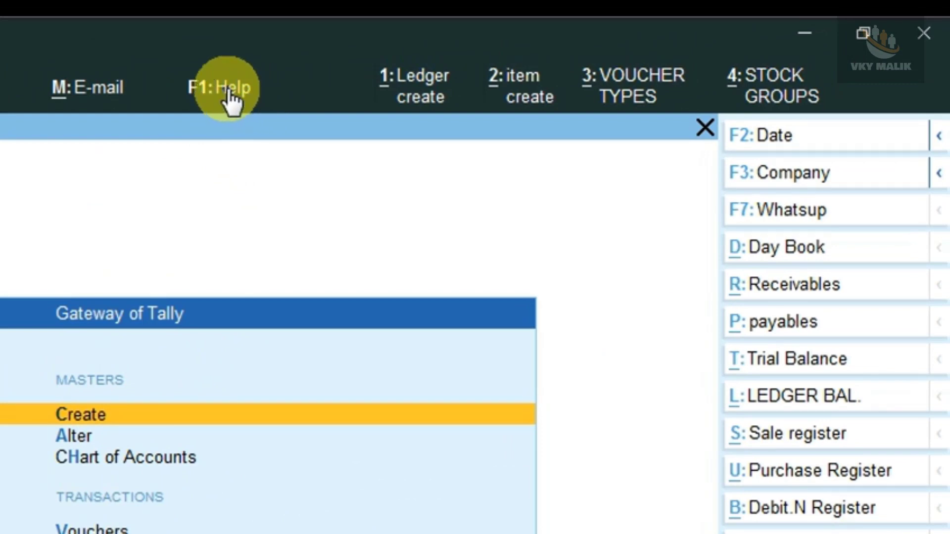
# Switch to TallyPrime and open the configuration of locally loaded TDL files
pyautogui.click(232, 101)
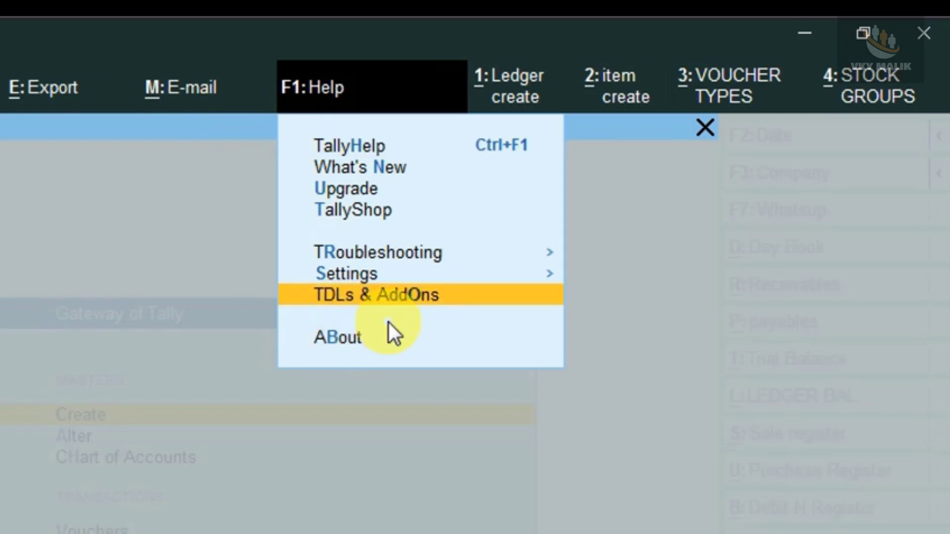
pyautogui.click(394, 297)
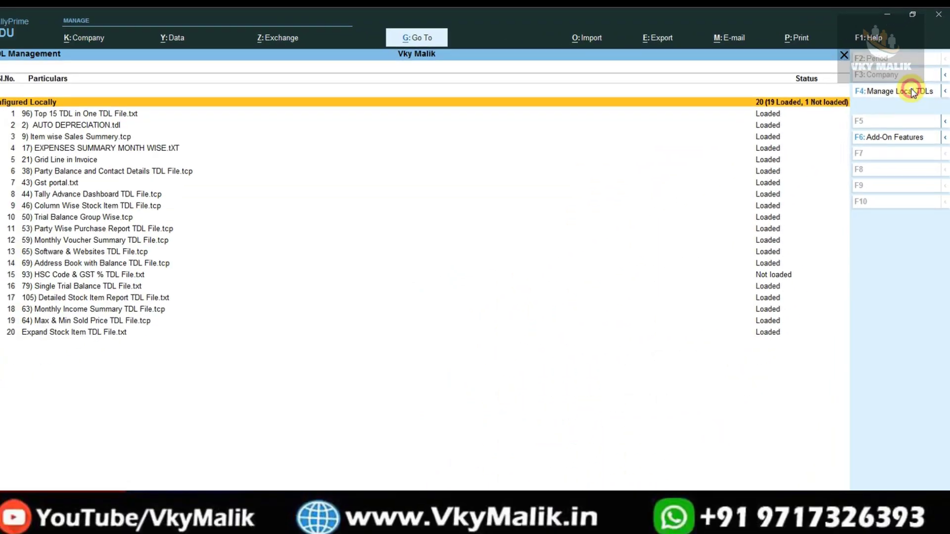
pyautogui.click(845, 254)
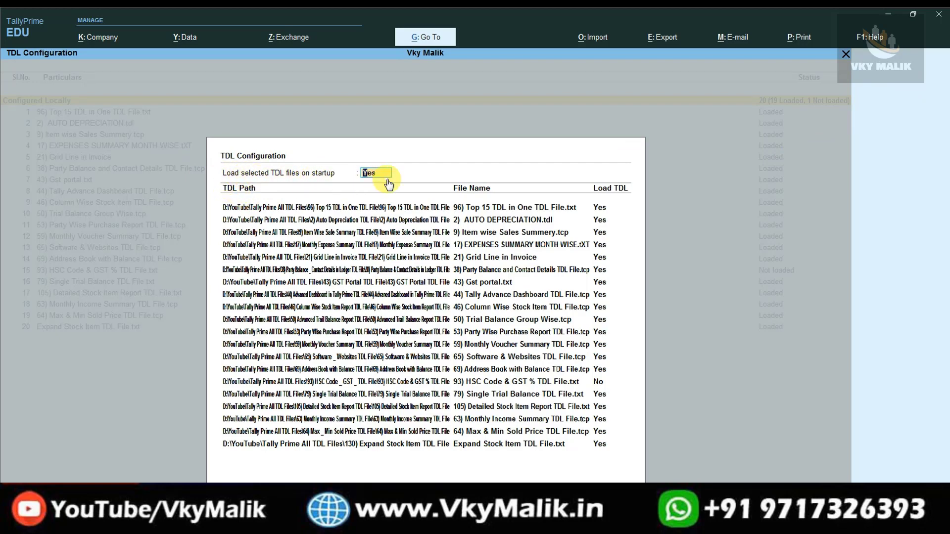
# Add Automatic Cheque Number Generation.txt to the end of the TDL list by its desktop file path and save the configuration
pyautogui.press('Return')
pyautogui.press('Return')
pyautogui.press('Return')
pyautogui.press('Return')
pyautogui.press('Return')
pyautogui.press('Return')
pyautogui.press('Return')
pyautogui.press('Return')
pyautogui.press('Return')
pyautogui.press('Return')
pyautogui.press('Return')
pyautogui.press('Return')
pyautogui.press('Return')
pyautogui.press('Return')
pyautogui.press('Return')
pyautogui.press('Return')
pyautogui.press('Return')
pyautogui.press('Return')
pyautogui.press('Return')
pyautogui.press('Return')
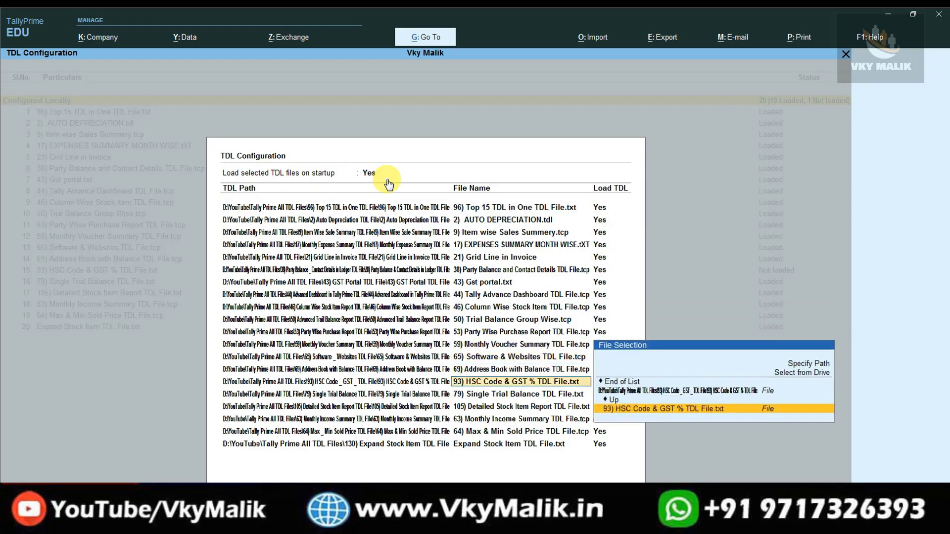
pyautogui.press('Return')
pyautogui.press('Return')
pyautogui.press('Return')
pyautogui.press('Return')
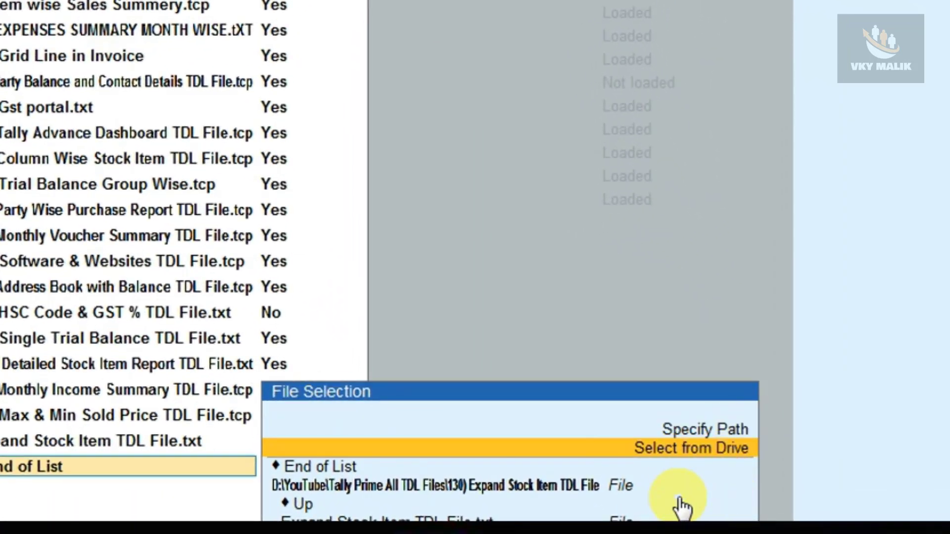
pyautogui.press('Up')
pyautogui.press('Return')
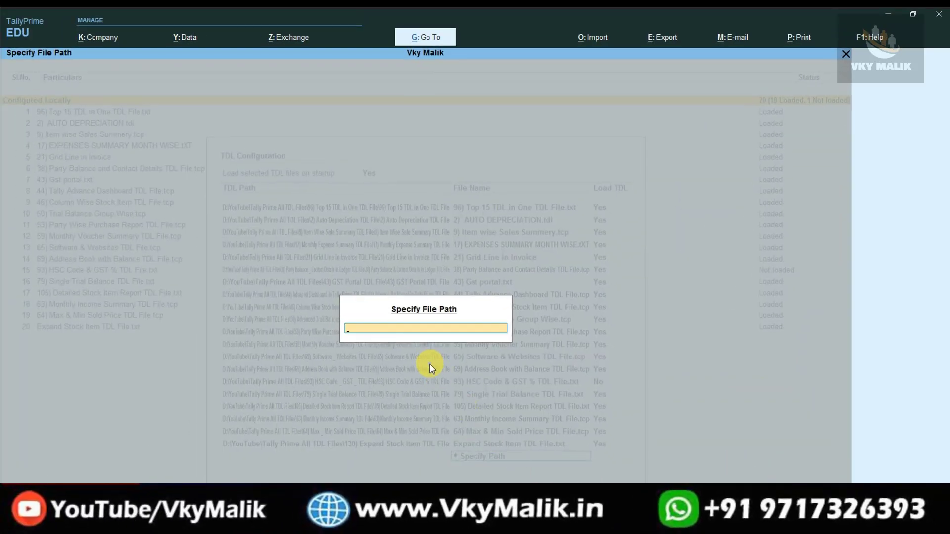
pyautogui.write('C:\\Users\\vky malik\\Desktop\\Automatic Cheque Number Generation.txt')
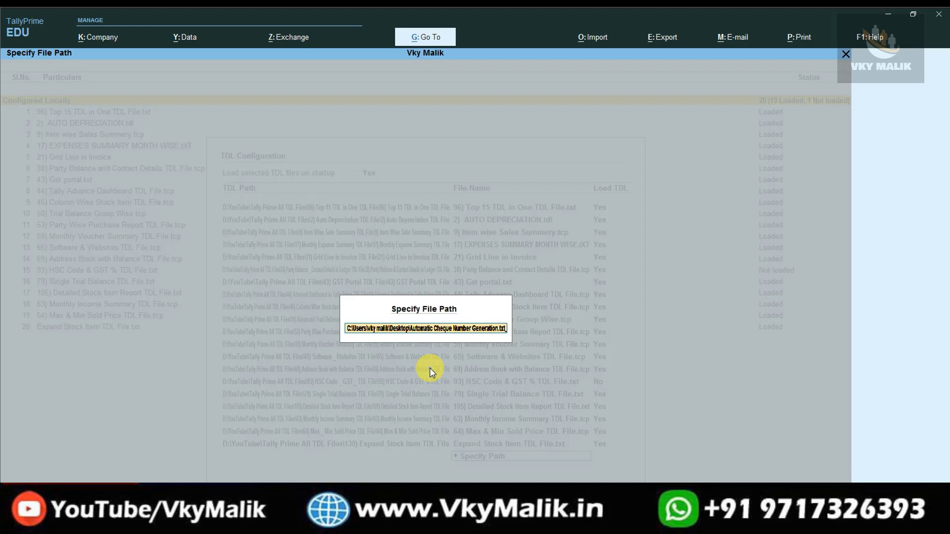
pyautogui.press('Return')
pyautogui.press('Return')
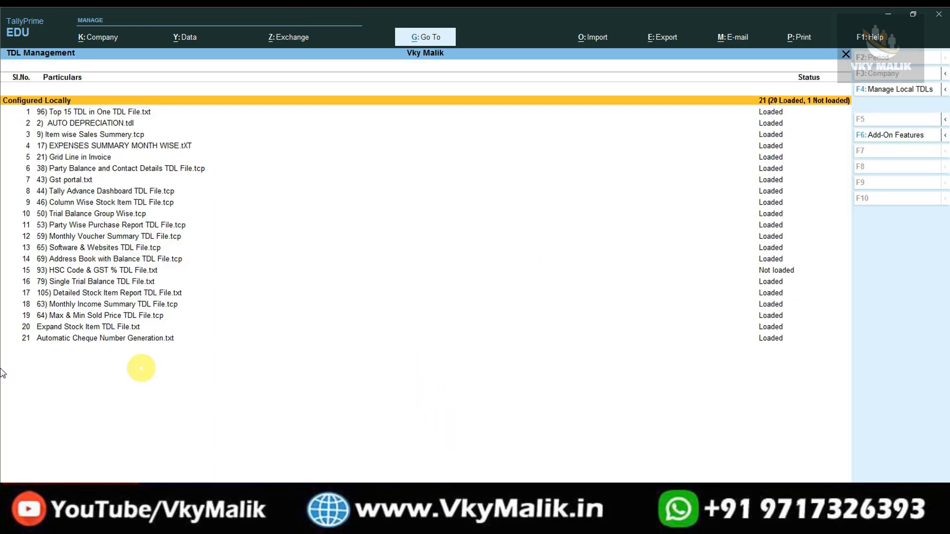
pyautogui.click(87, 343)
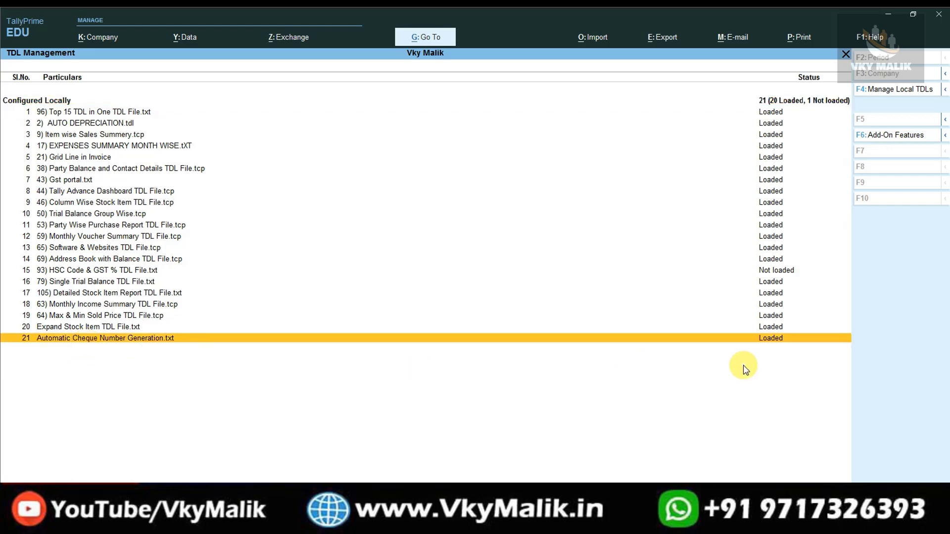
pyautogui.press('Escape')
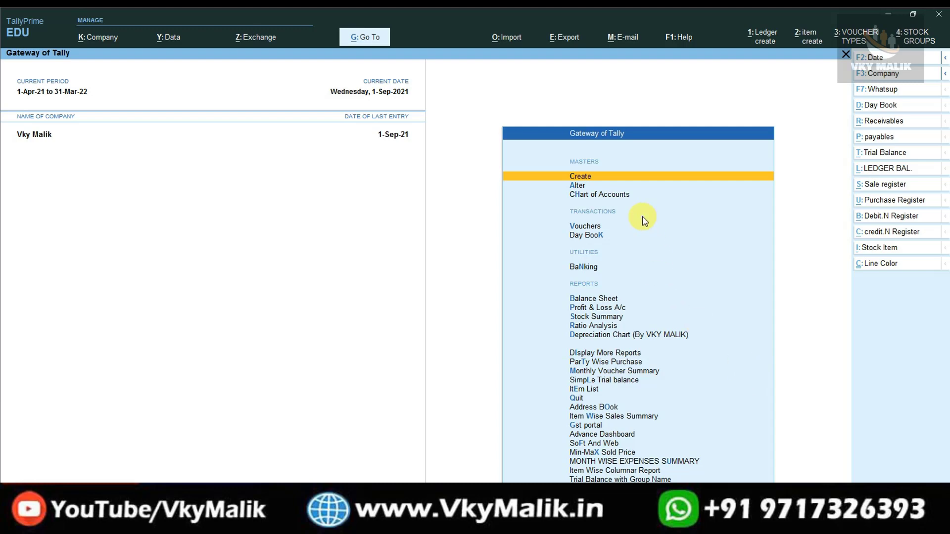
# Open the Kotak Mahindra Bank ledger for alteration
pyautogui.press('Down')
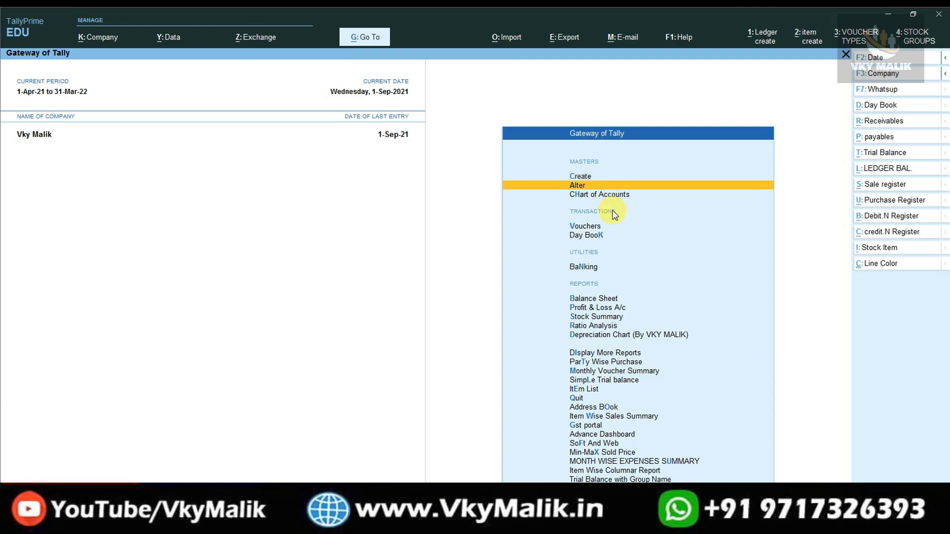
pyautogui.press('Return')
pyautogui.press('Down')
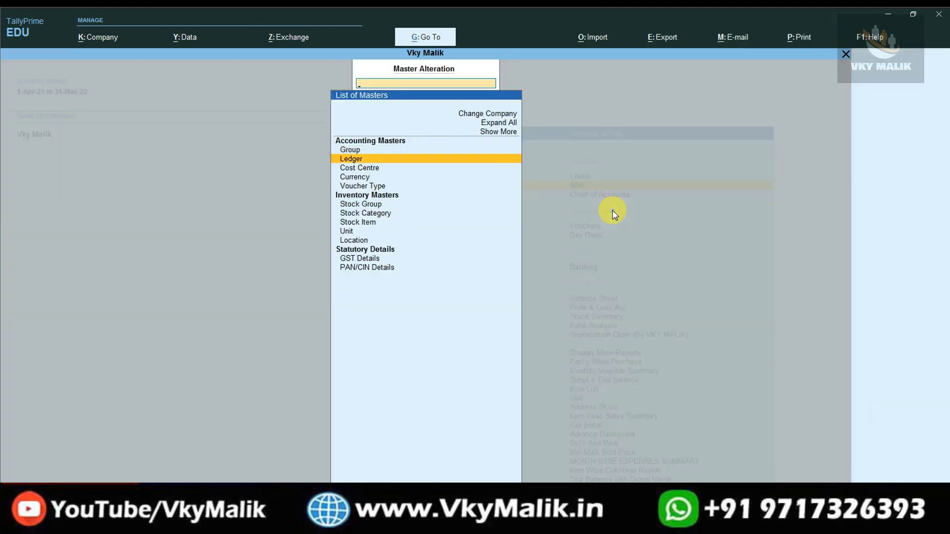
pyautogui.press('Return')
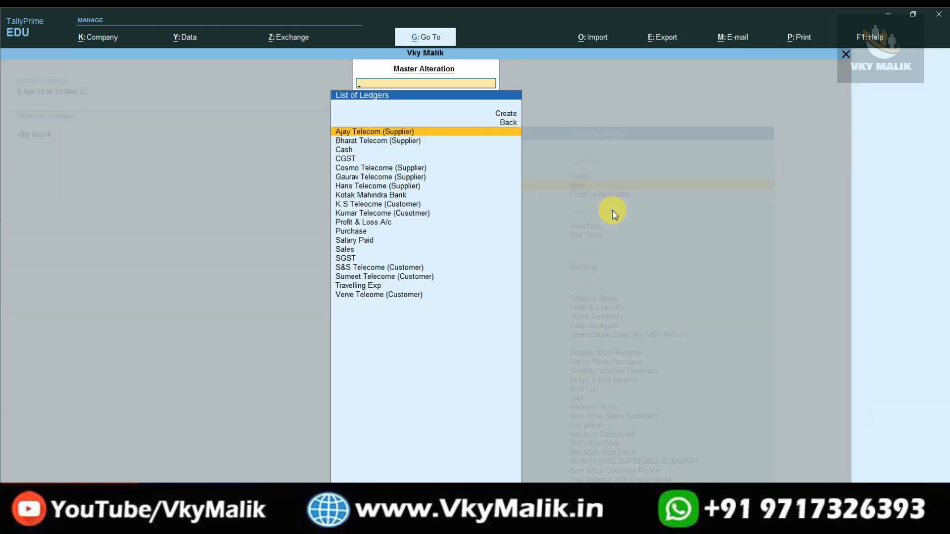
pyautogui.write('Ko')
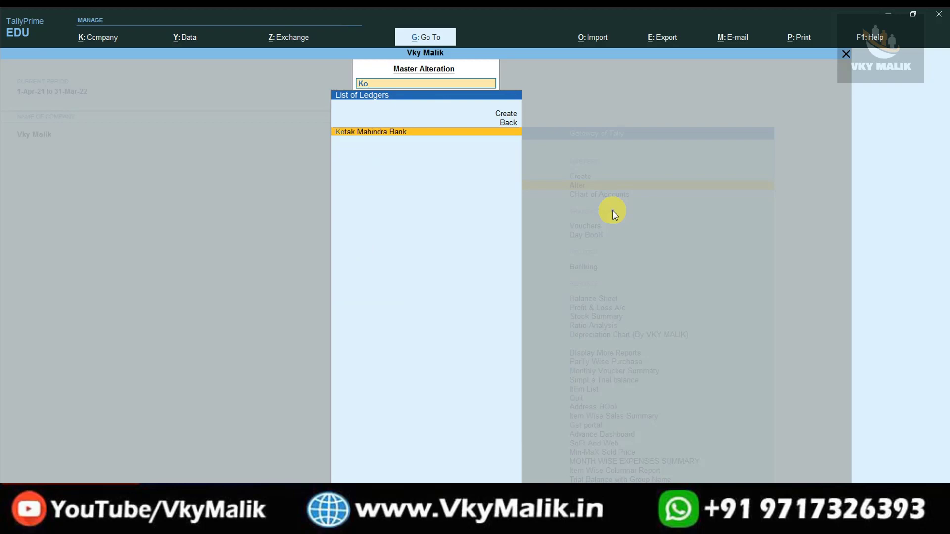
pyautogui.press('Return')
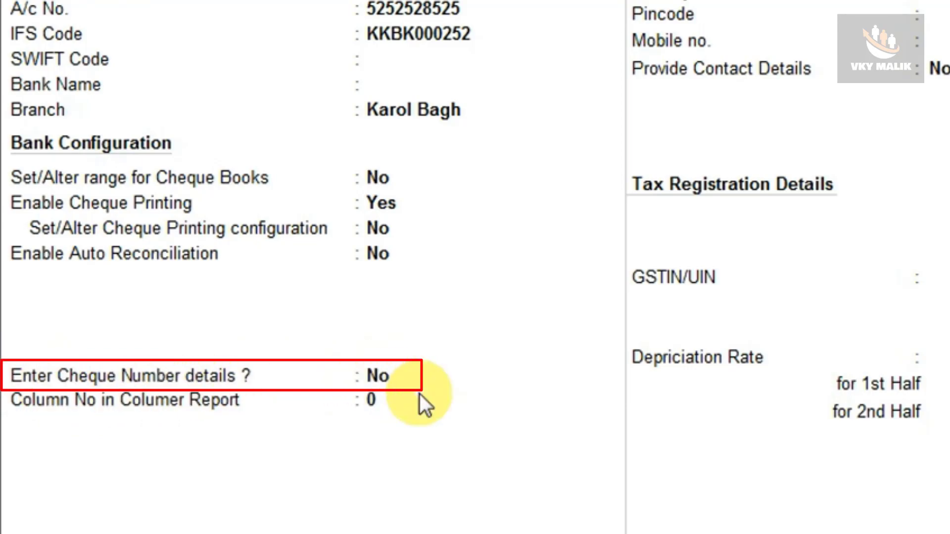
# Set Enter Cheque Number details to Yes in the bank ledger and open its details
pyautogui.click(388, 377)
pyautogui.write('y')
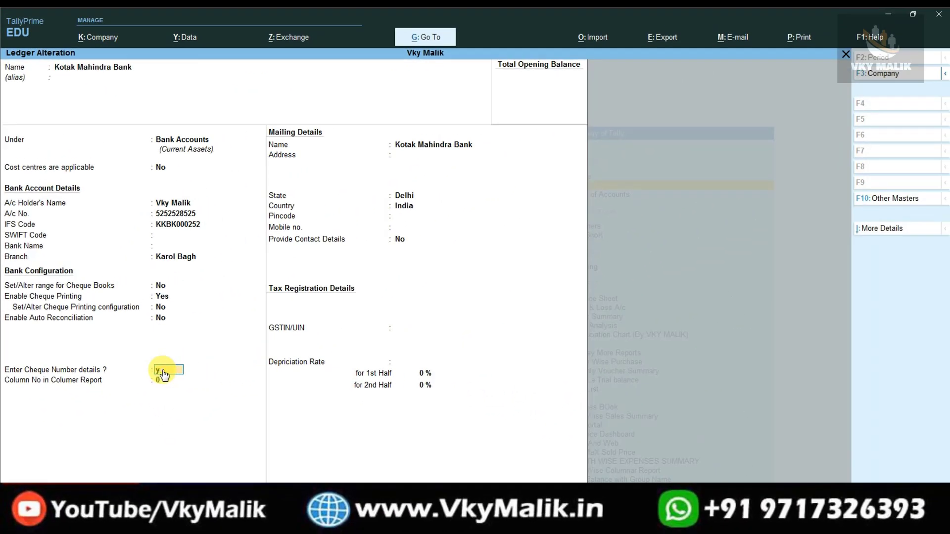
pyautogui.press('Return')
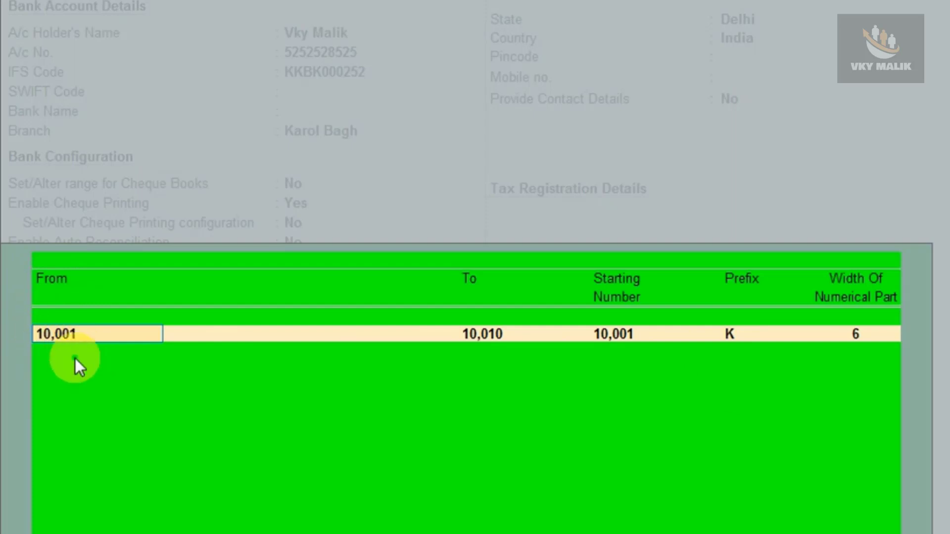
# Enter 10001 as the cheque range start and accept end 10,010, starting number 10,001, prefix K and numerical width 6
pyautogui.write('10')
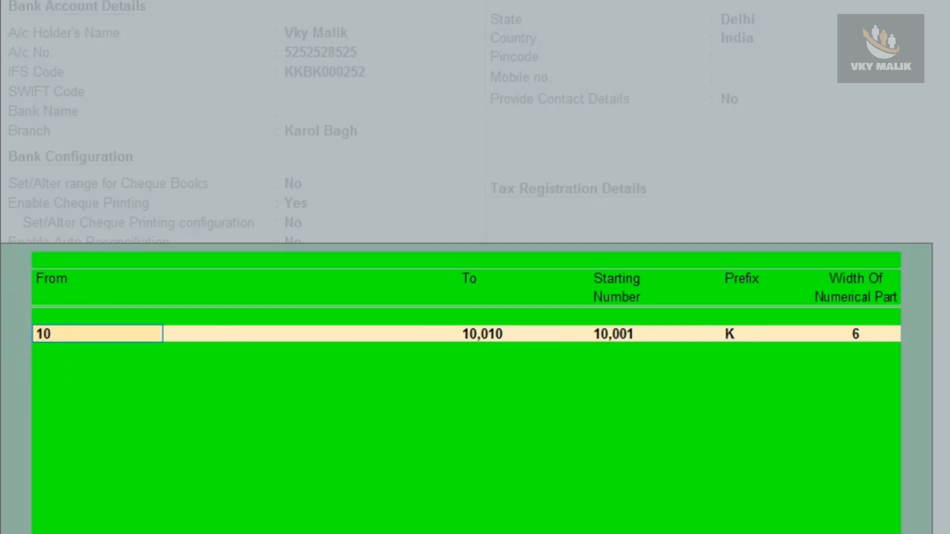
pyautogui.write('001')
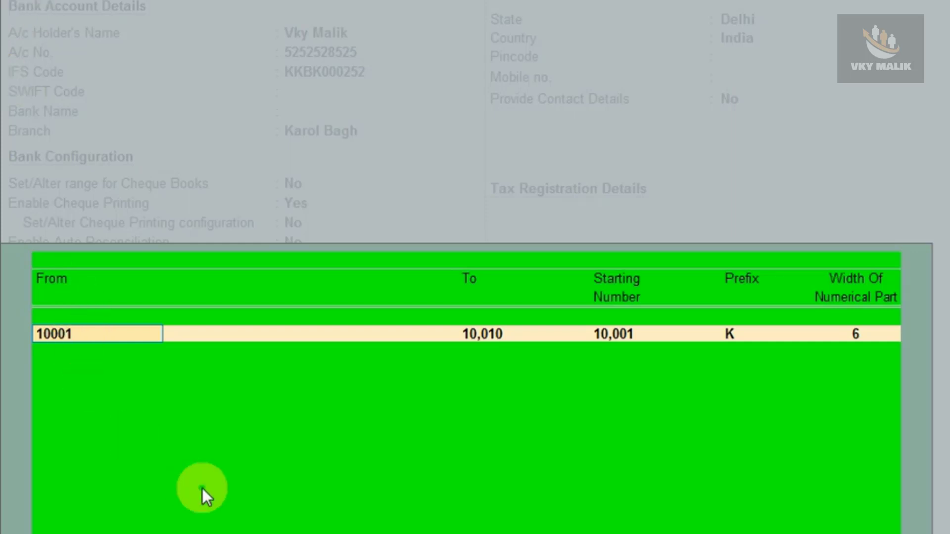
pyautogui.press('Return')
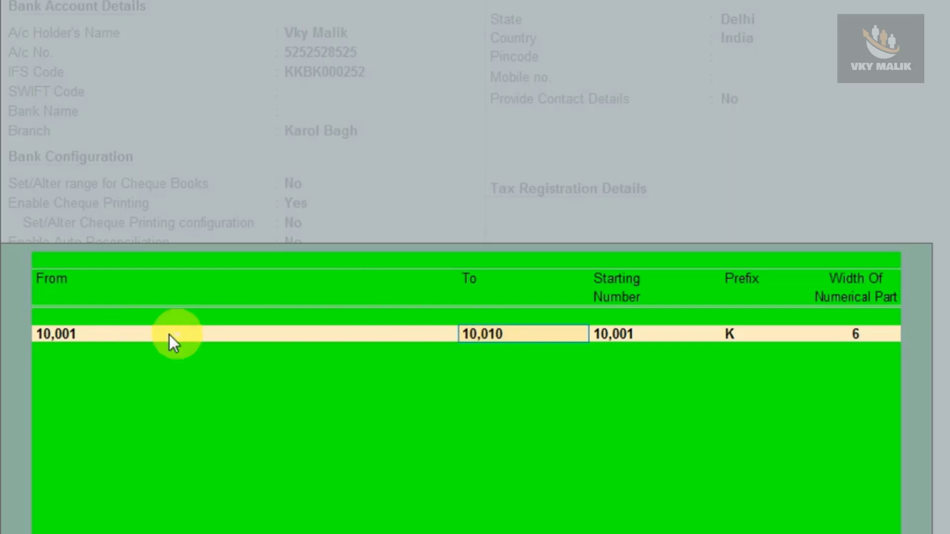
pyautogui.click(621, 337)
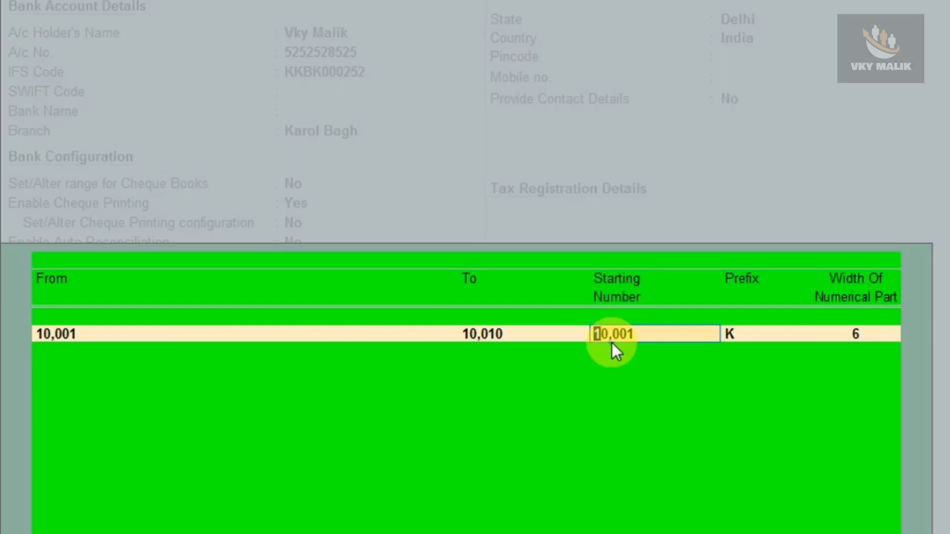
pyautogui.press('Return')
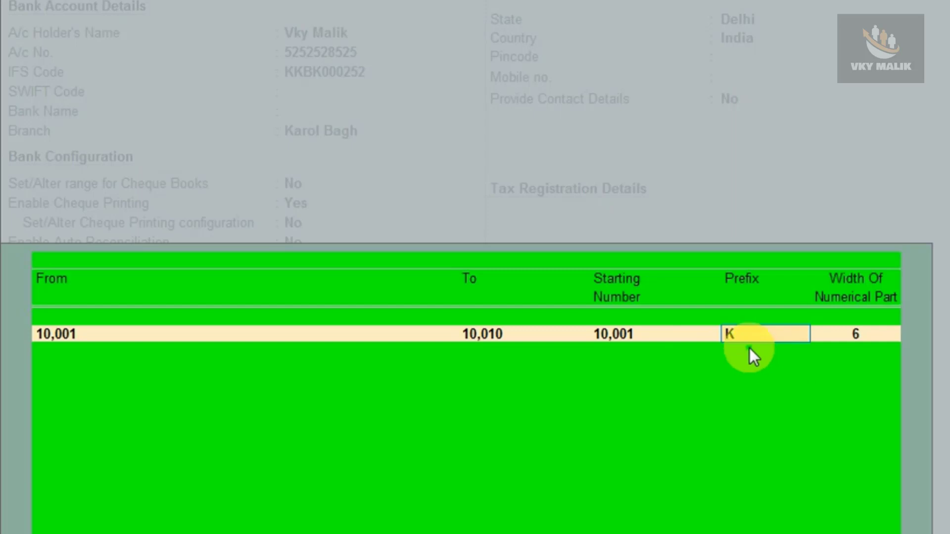
pyautogui.press('Return')
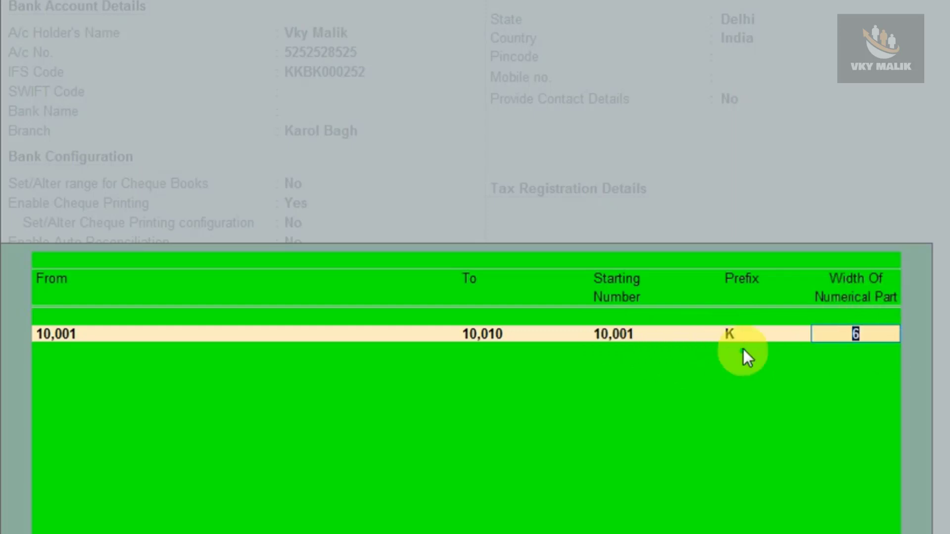
pyautogui.press('Return')
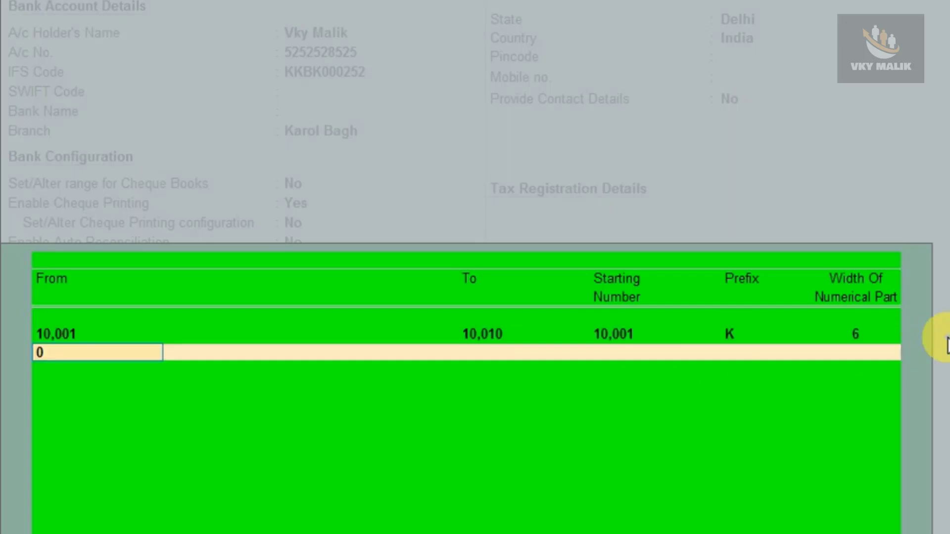
pyautogui.press('Return')
pyautogui.press('Return')
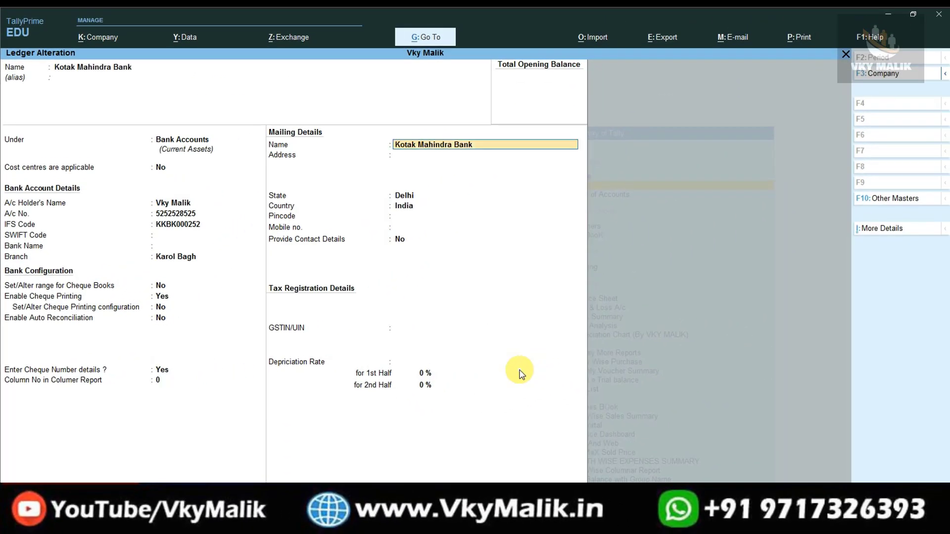
# Save the altered bank ledger and return to the Gateway of Tally
pyautogui.press('ctrl')
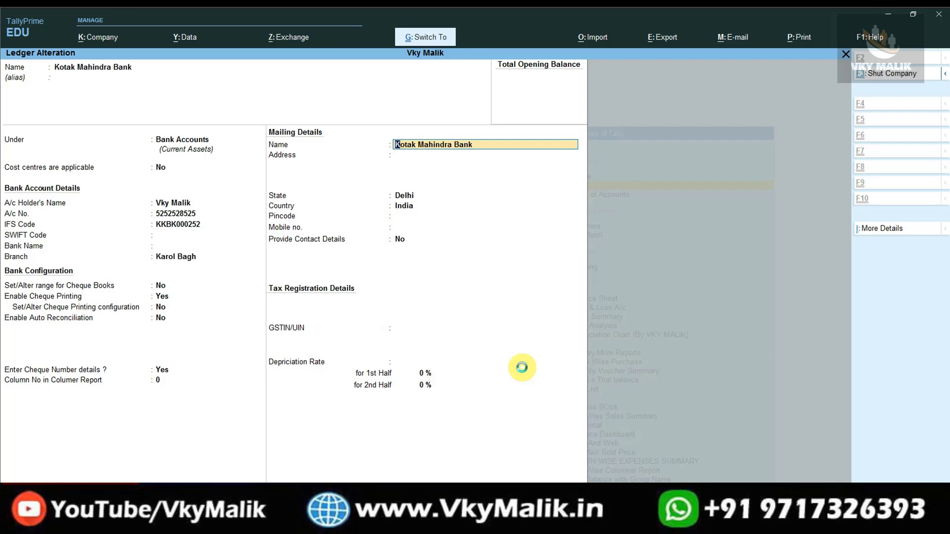
pyautogui.hotkey('ctrl', 'a')
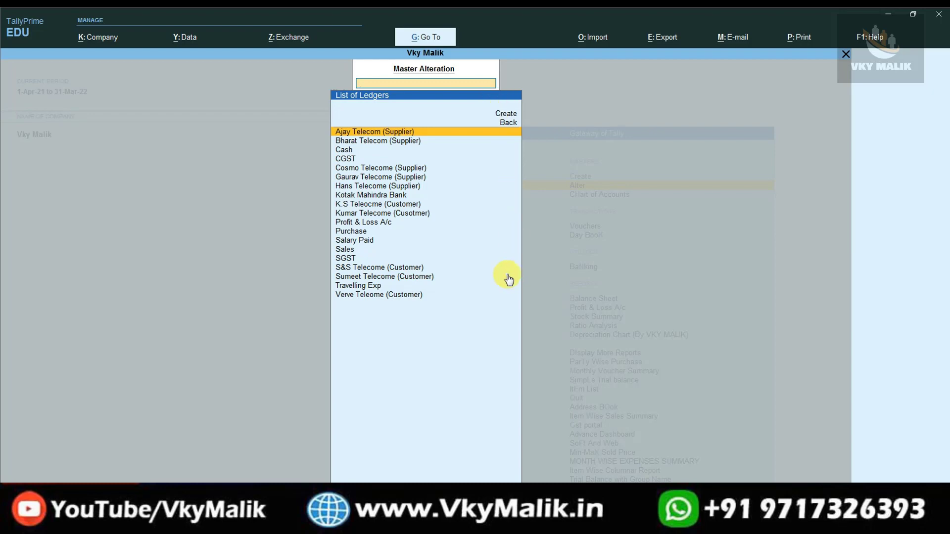
pyautogui.press('Escape')
pyautogui.press('Escape')
pyautogui.press('Escape')
pyautogui.press('Escape')
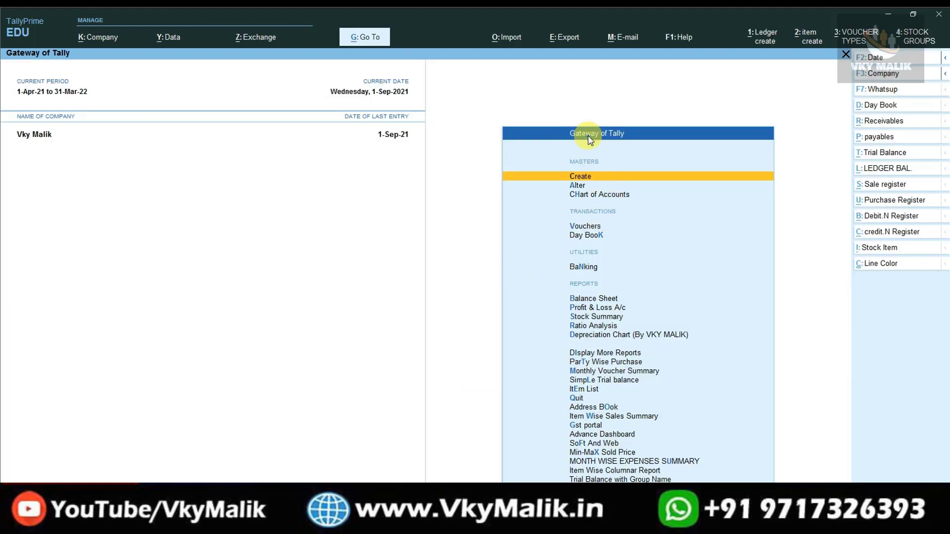
# Start a new Payment voucher and choose Kotak Mahindra Bank as its account
pyautogui.press('Down')
pyautogui.press('Down')
pyautogui.press('Down')
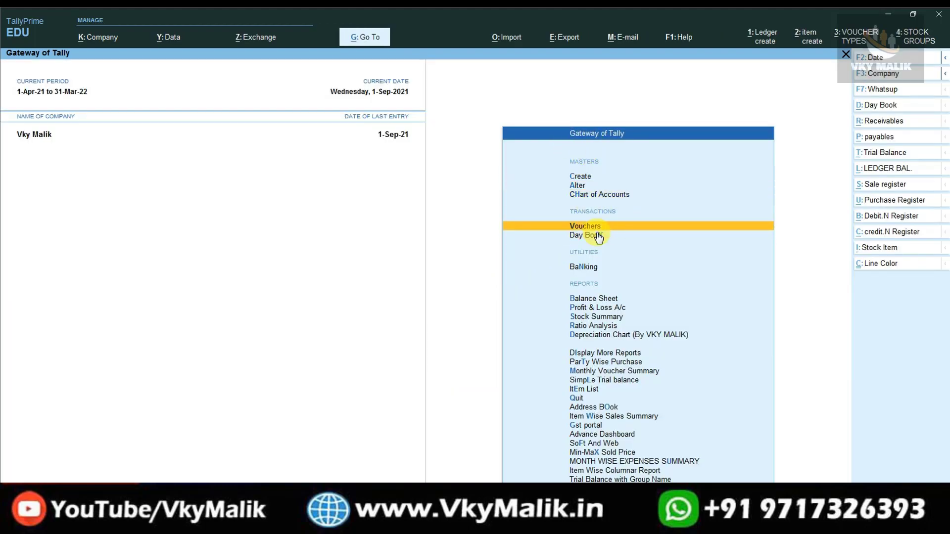
pyautogui.press('Return')
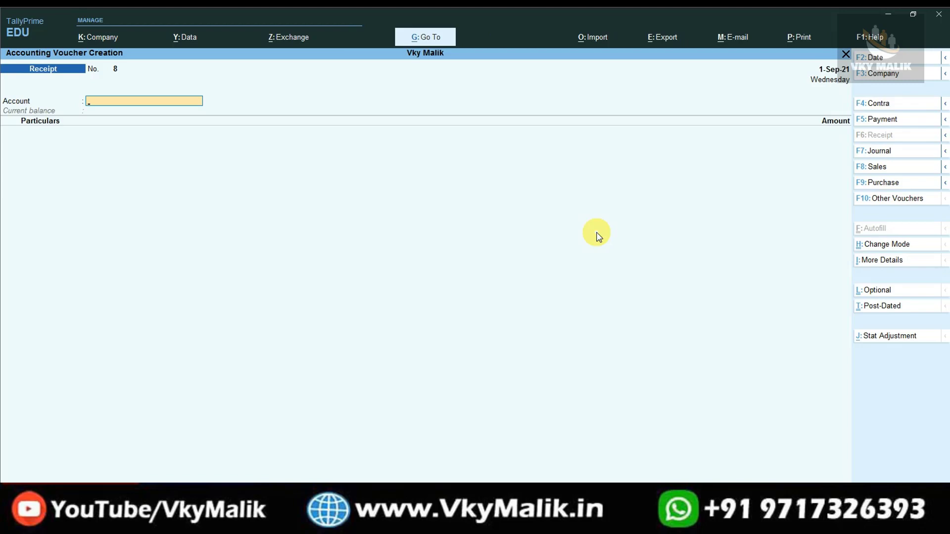
pyautogui.click(892, 122)
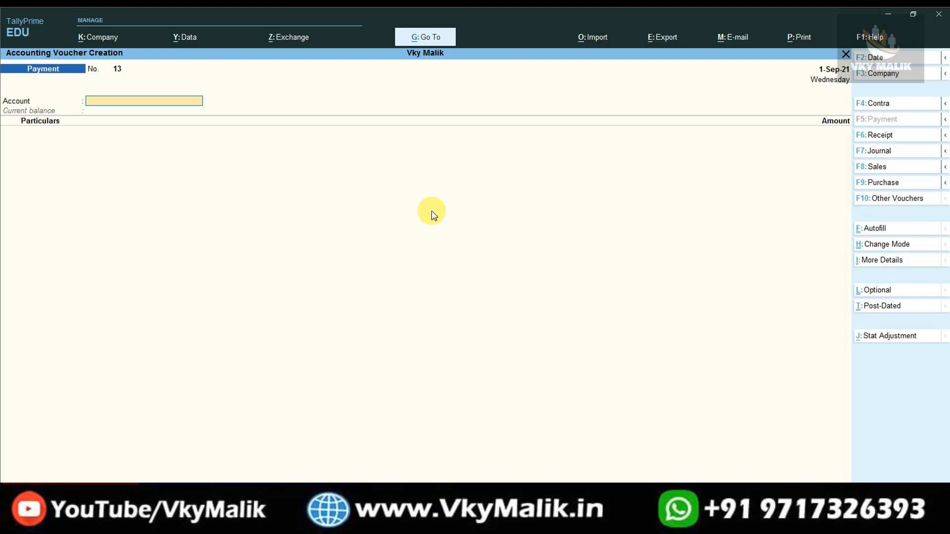
pyautogui.press('Return')
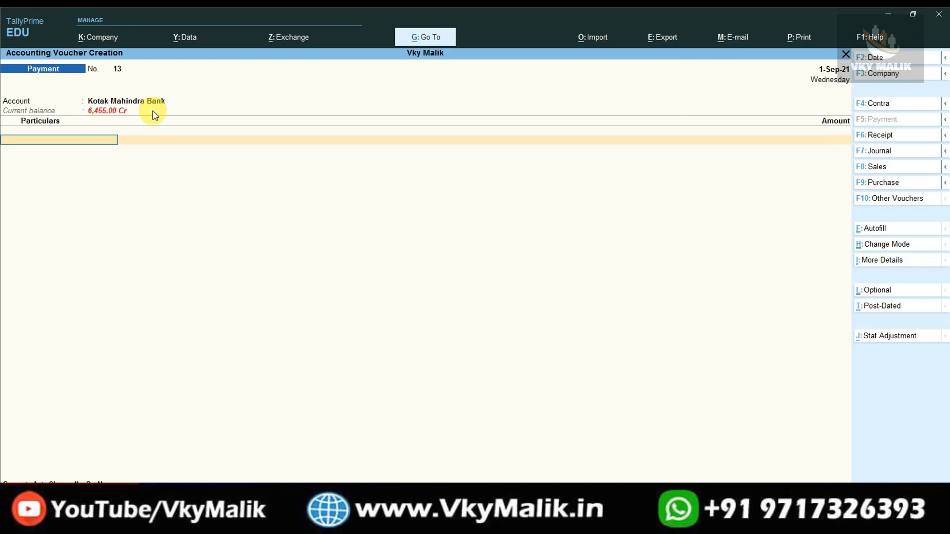
# Add Ajay Telecom (Supplier) as the payment's ledger with an amount of 1000 and accept the entry's details
pyautogui.write('Su')
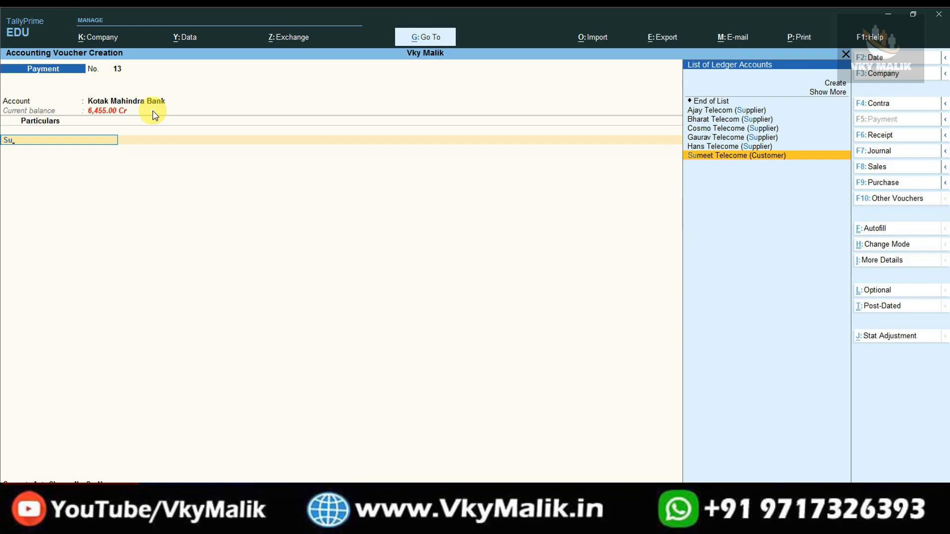
pyautogui.press('Up')
pyautogui.press('Up')
pyautogui.press('Up')
pyautogui.press('Up')
pyautogui.press('Up')
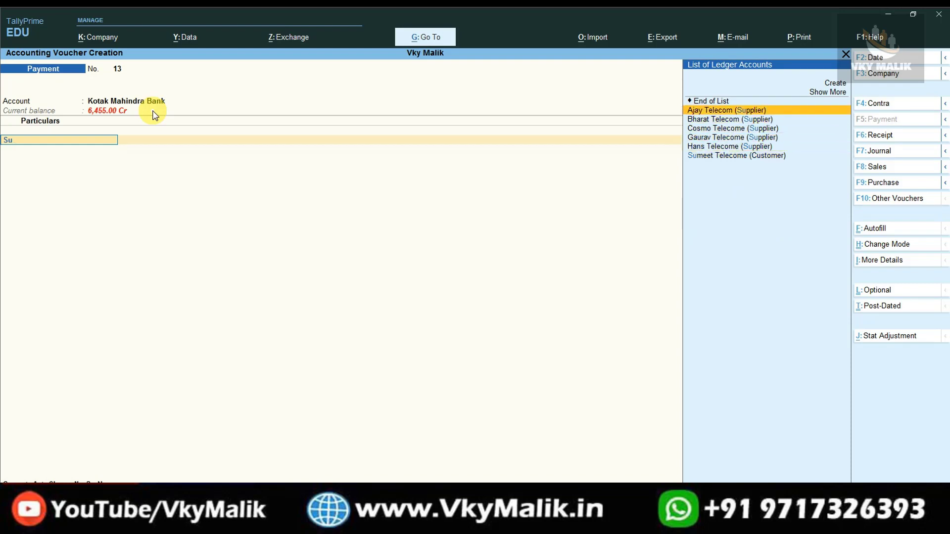
pyautogui.press('Return')
pyautogui.write('10000')
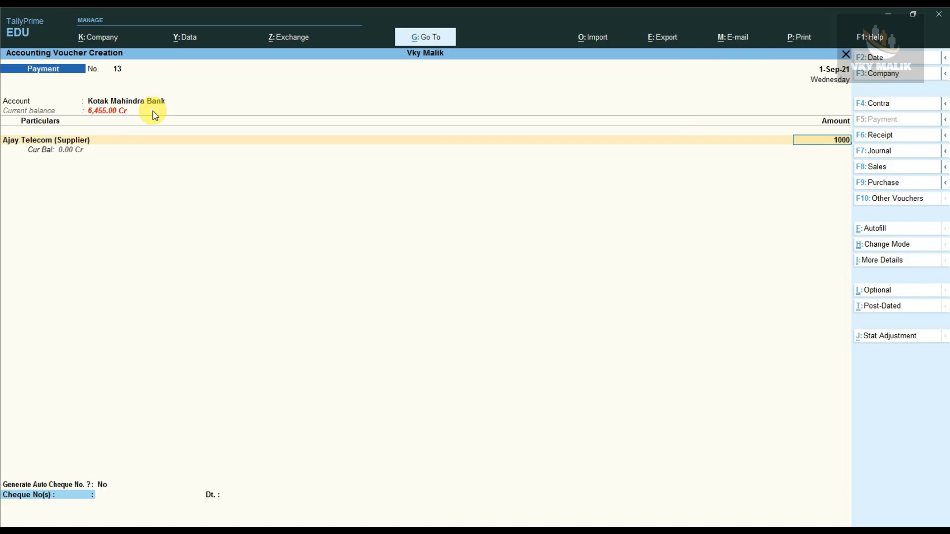
pyautogui.press('Return')
pyautogui.press('Return')
pyautogui.press('Return')
pyautogui.press('Return')
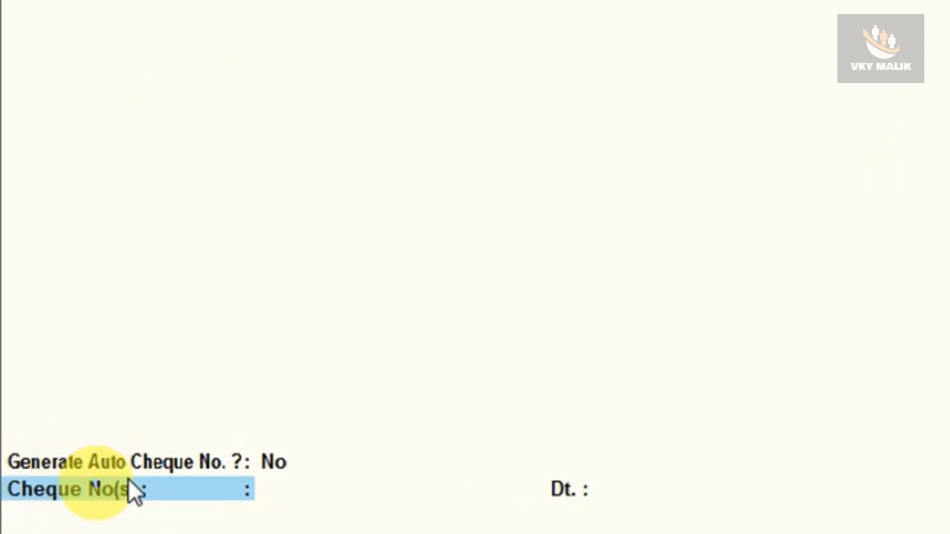
# Set Generate Auto Cheque No. to Yes for the payment voucher
pyautogui.click(271, 465)
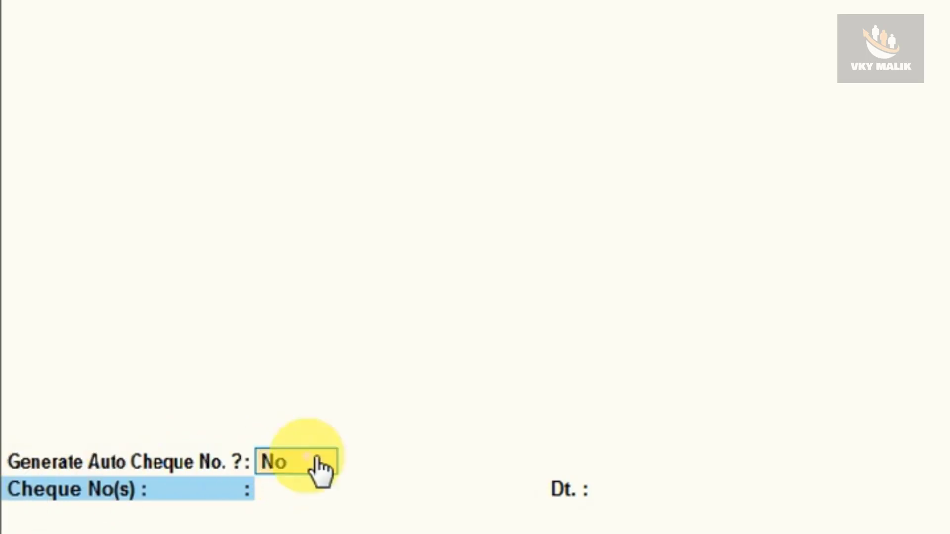
pyautogui.write('y')
pyautogui.press('Return')
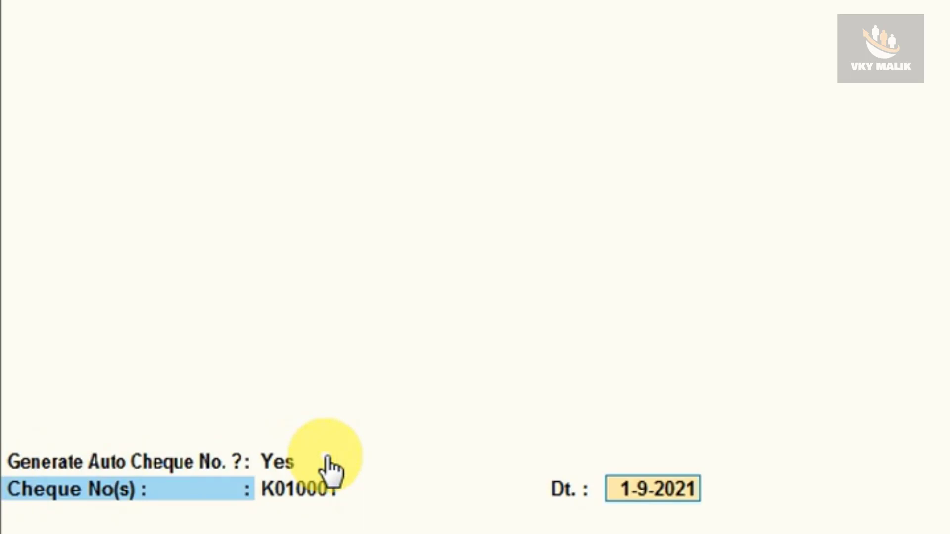